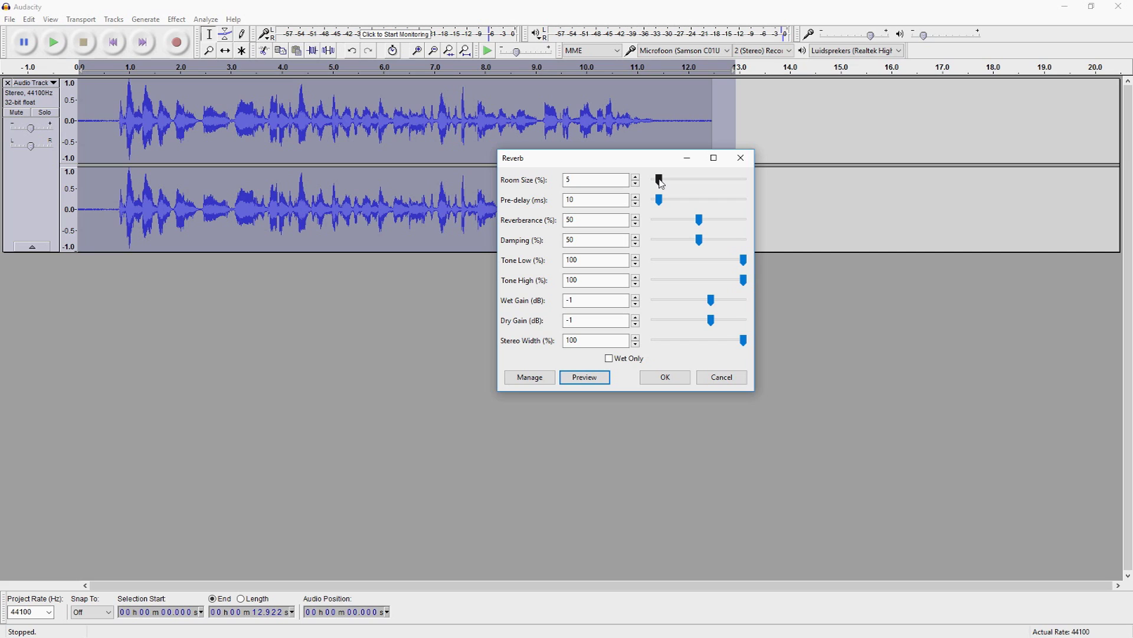
Drag the Reverb room size slider down to 0.
click(660, 180)
drag(660, 180, 653, 180)
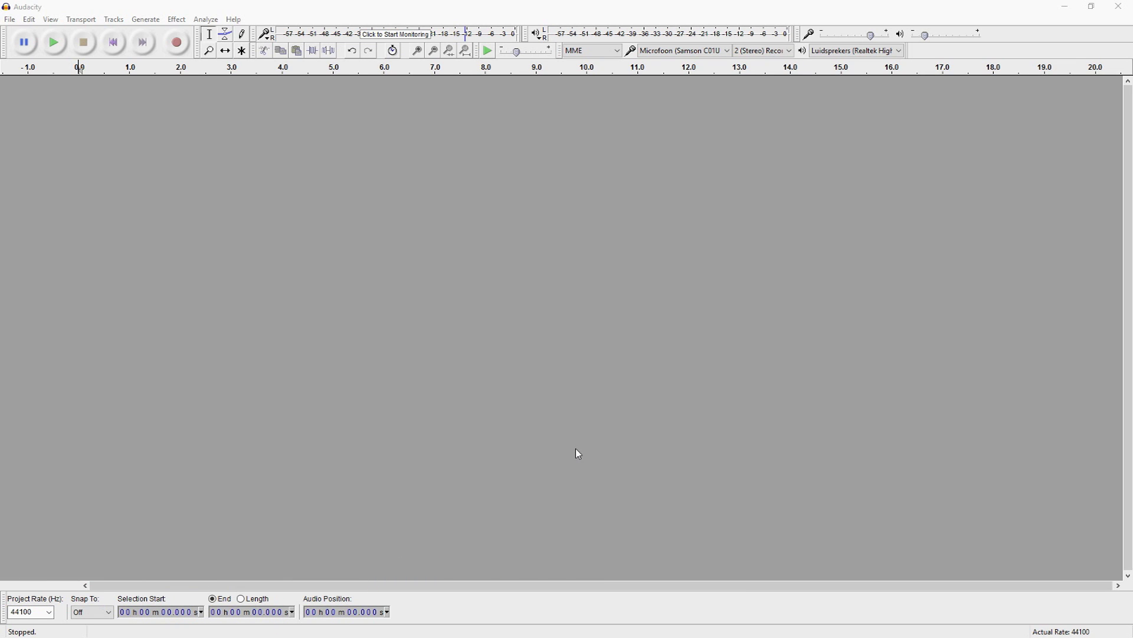
Record a roughly 12-second stereo voice take, stop it, and select the whole clip.
click(177, 43)
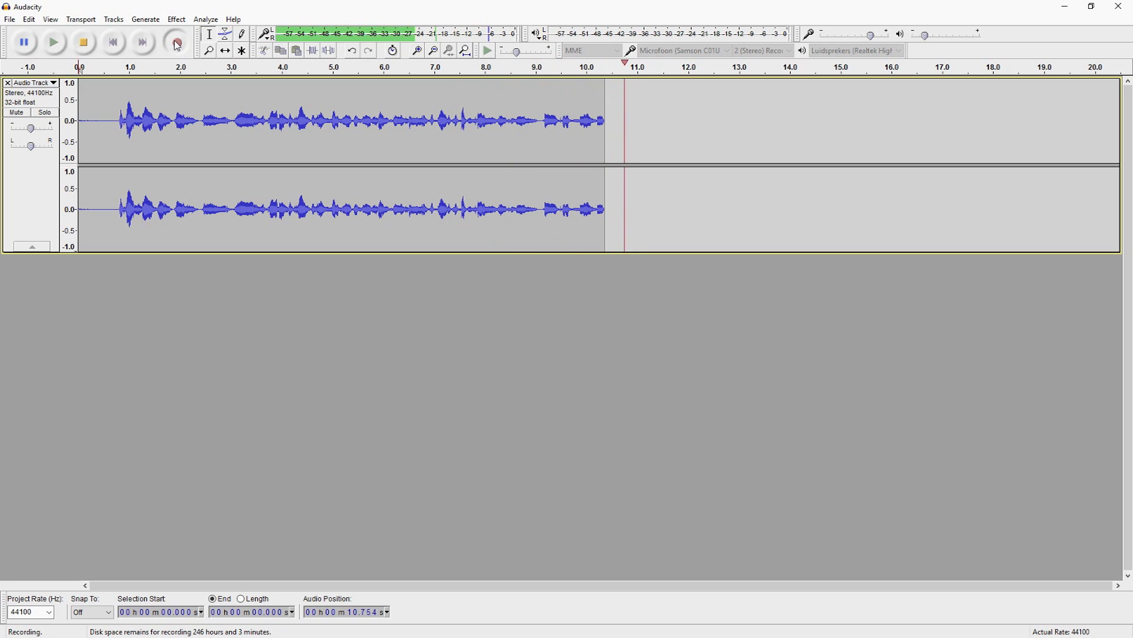
key(space)
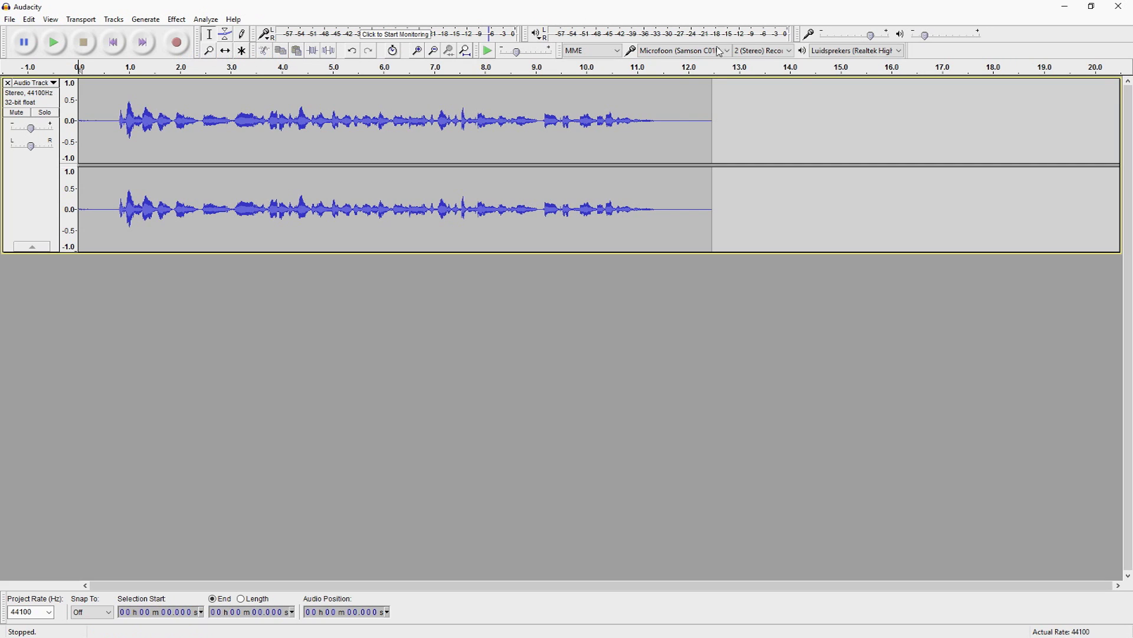
drag(729, 137, 71, 94)
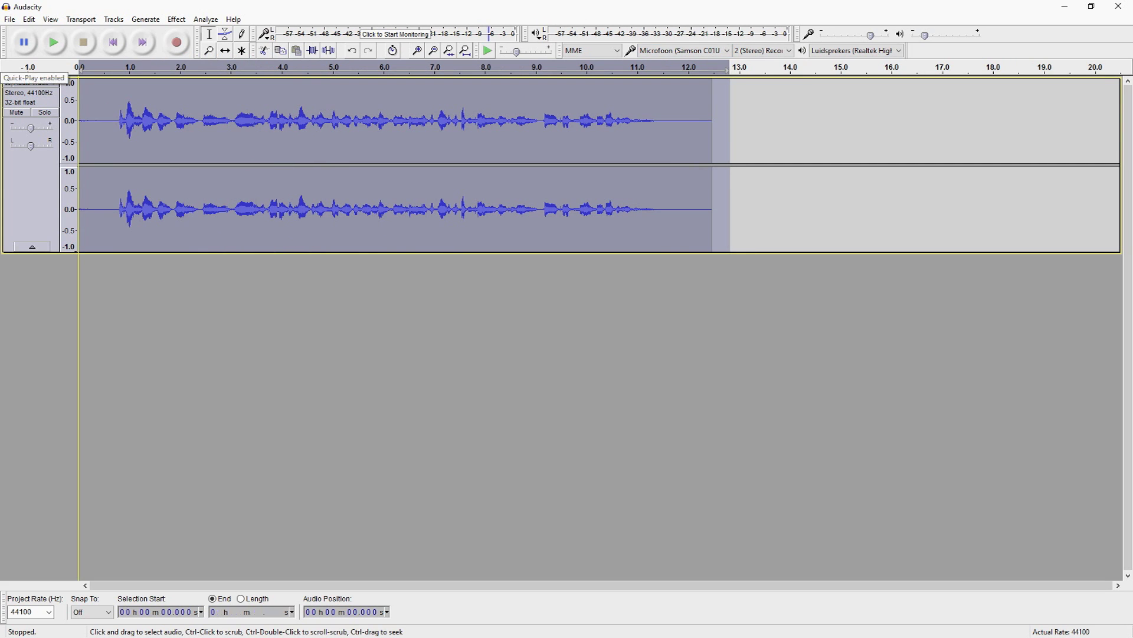
Apply the Compressor with -12 dB threshold, 2:1 ratio and make-up gain to the take.
click(177, 21)
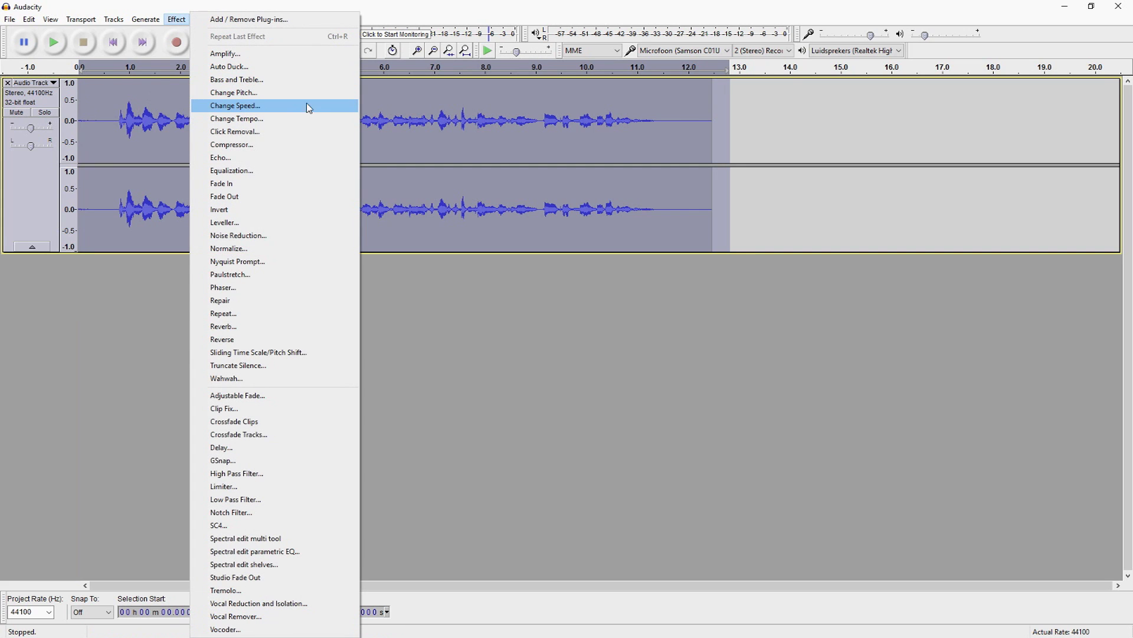
click(307, 148)
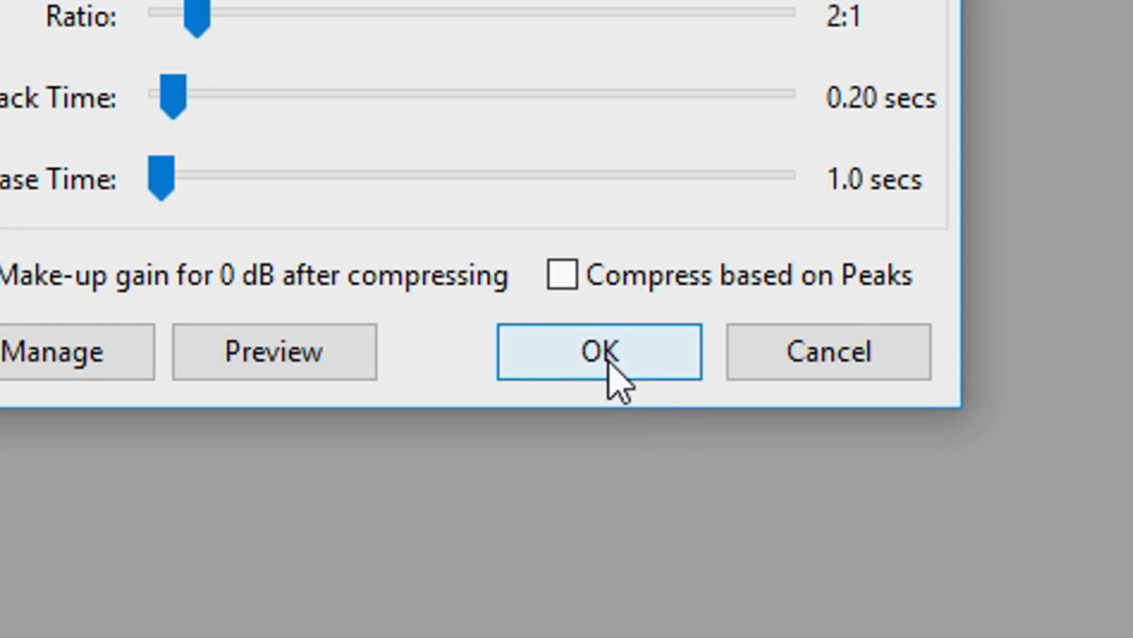
click(606, 457)
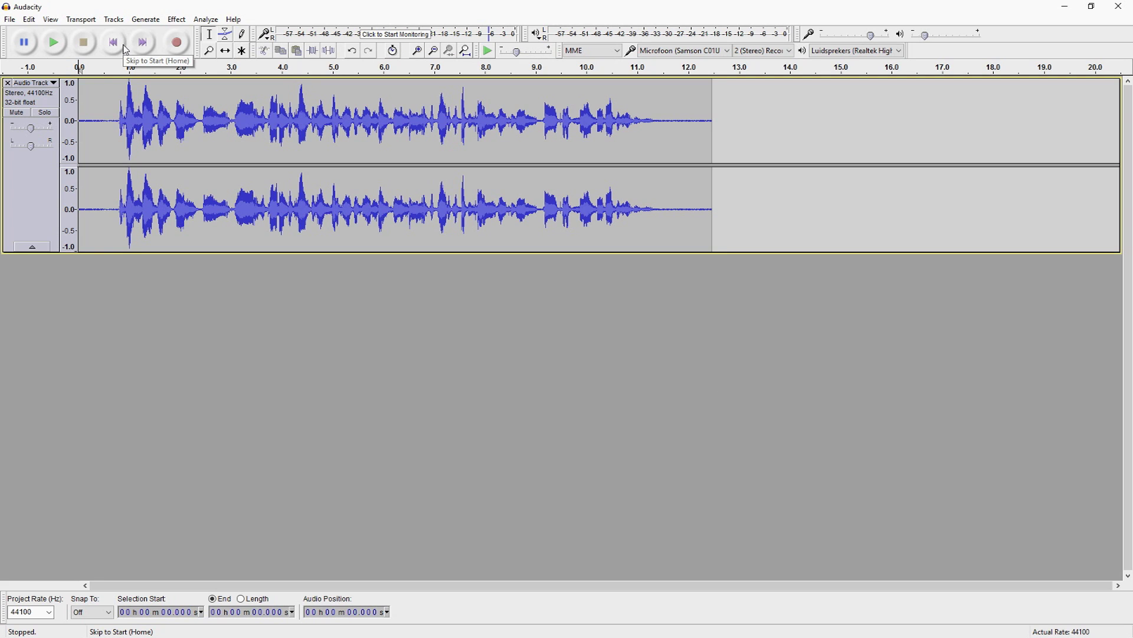
key(space)
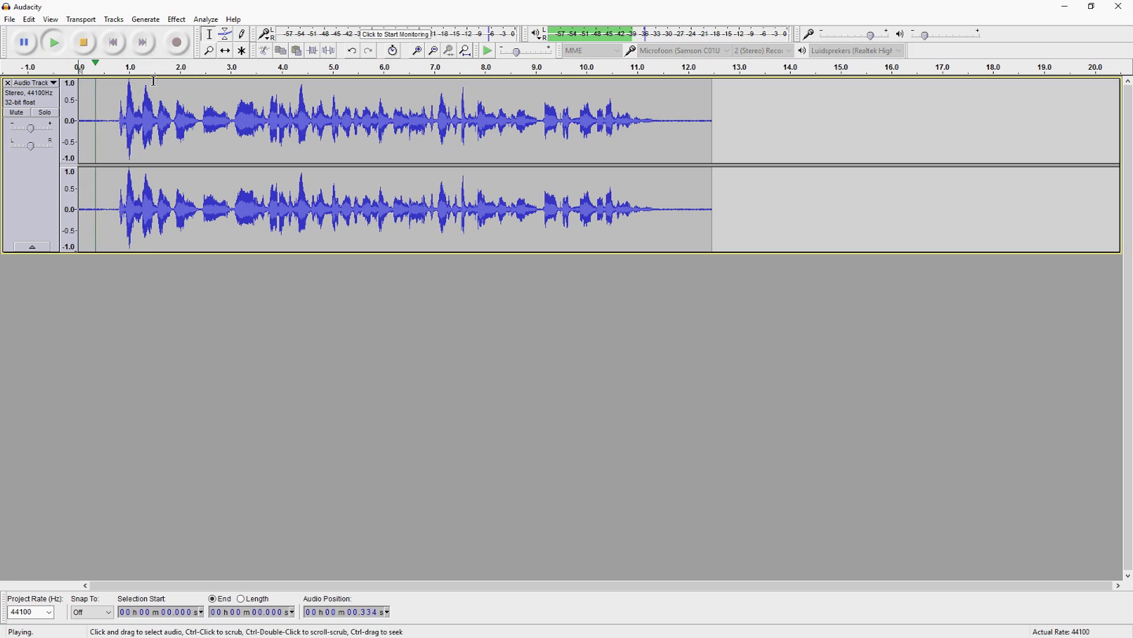
key(XF86AudioLowerVolume)
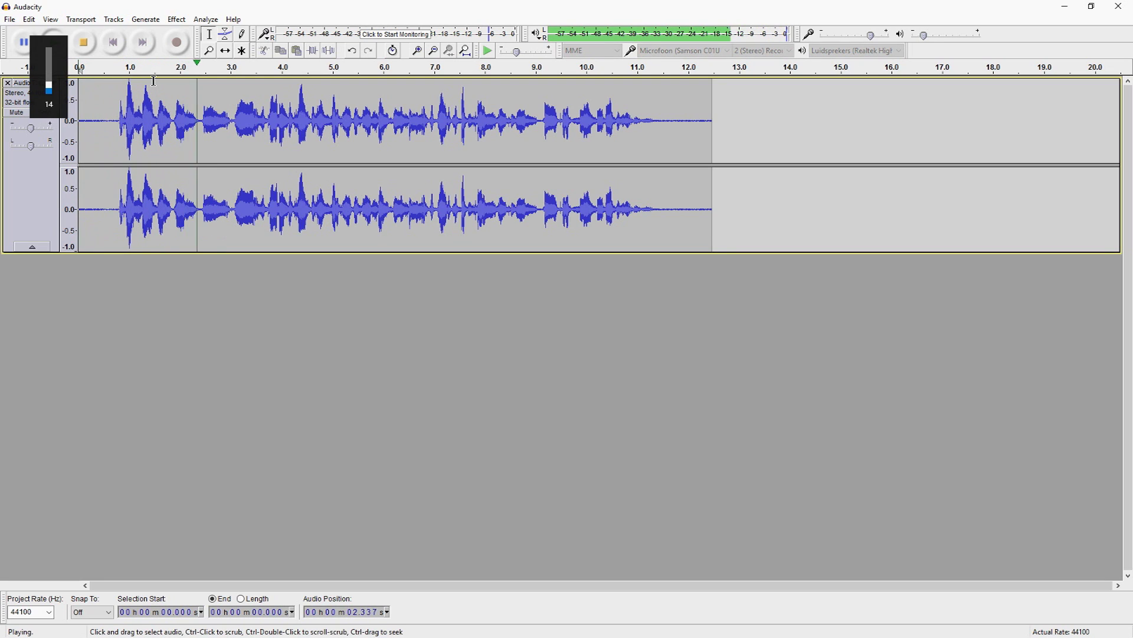
key(XF86AudioRaiseVolume)
key(XF86AudioRaiseVolume)
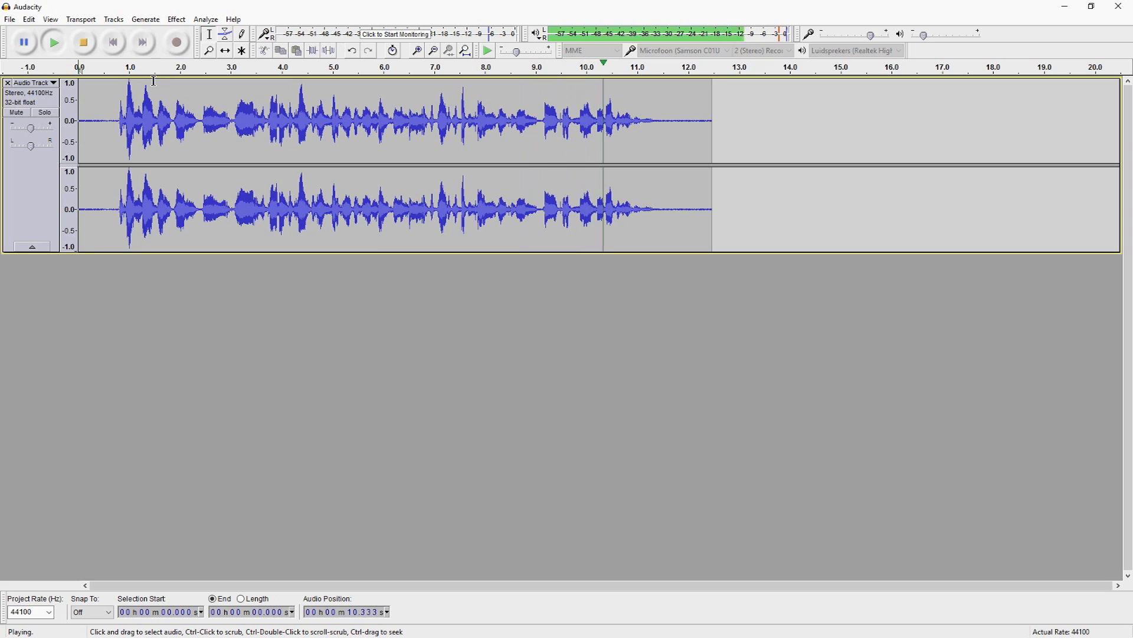
key(space)
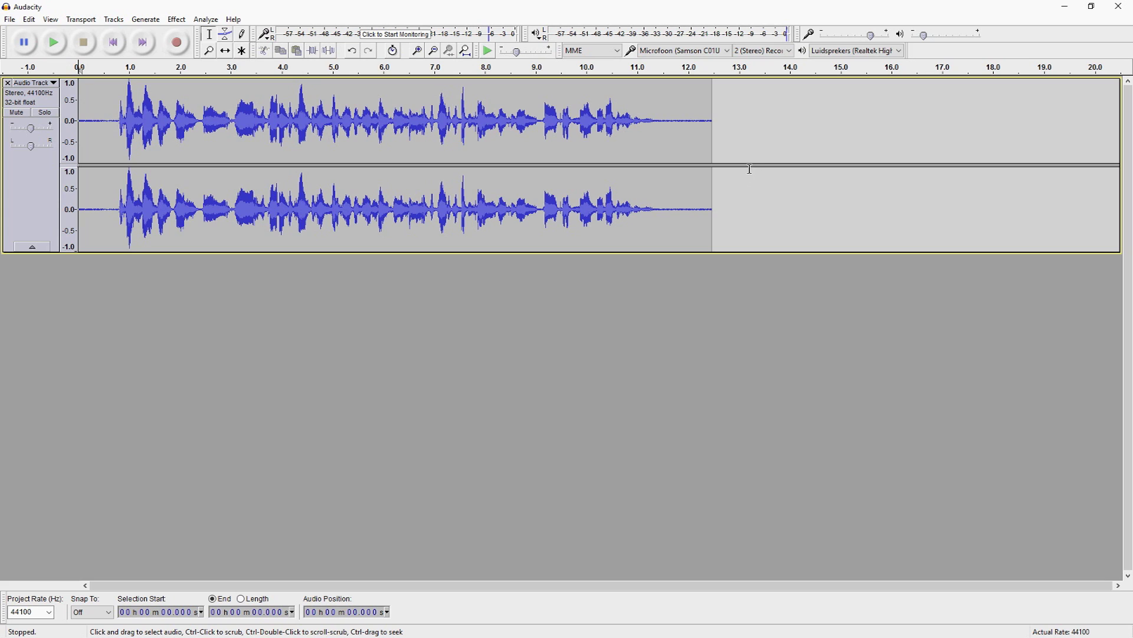
Select the entire recording and bring up the Reverb effect settings.
drag(735, 139, 78, 139)
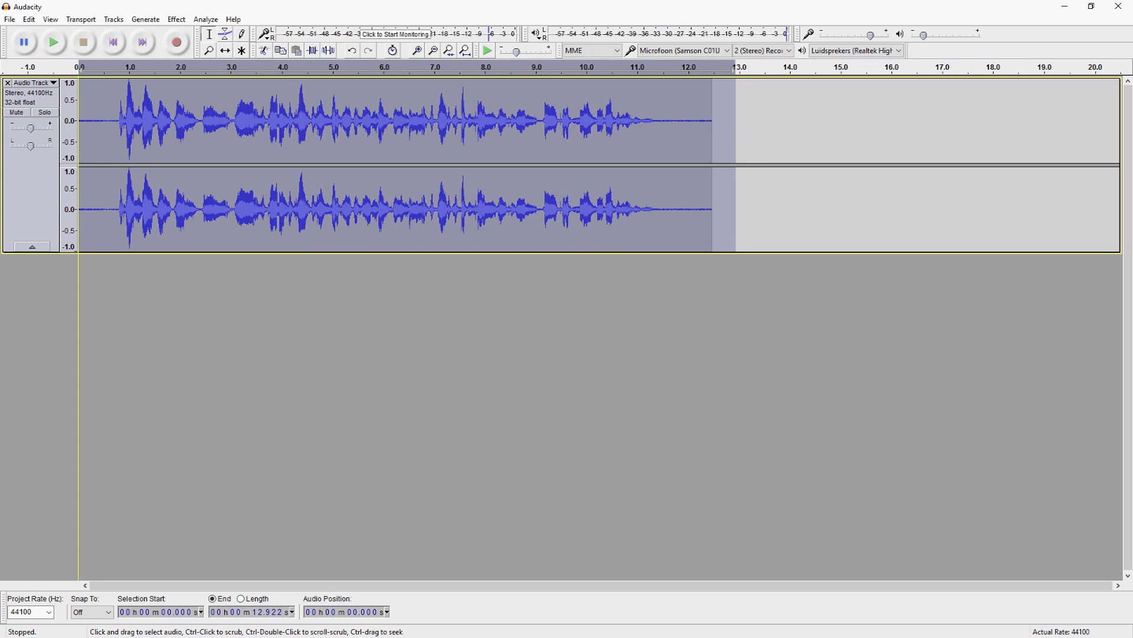
click(177, 21)
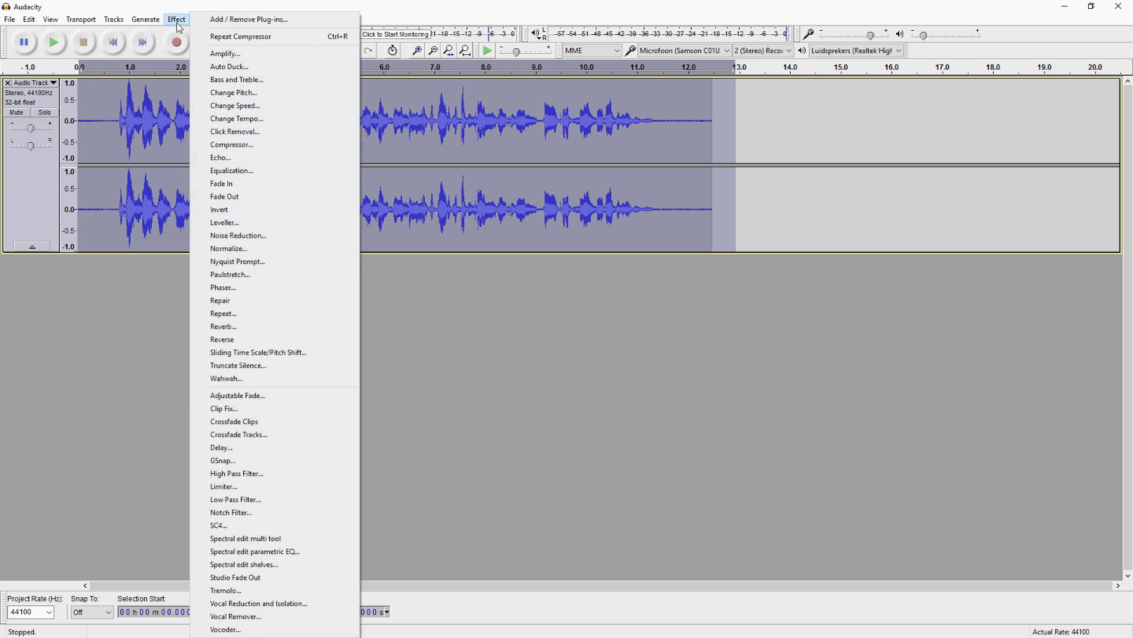
click(247, 332)
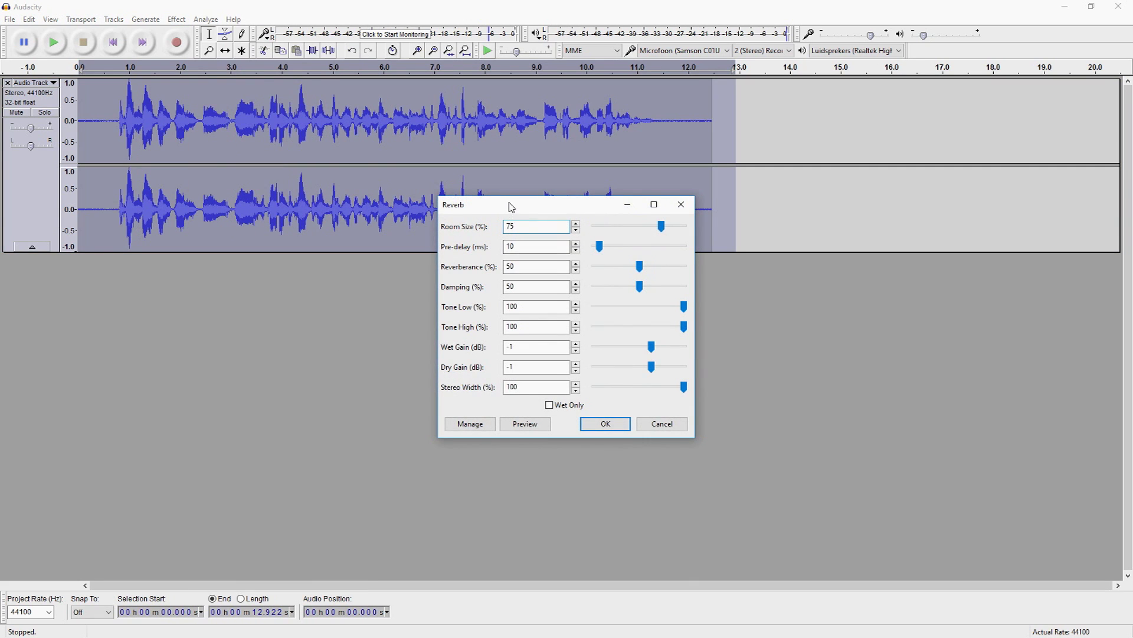
drag(512, 192, 567, 152)
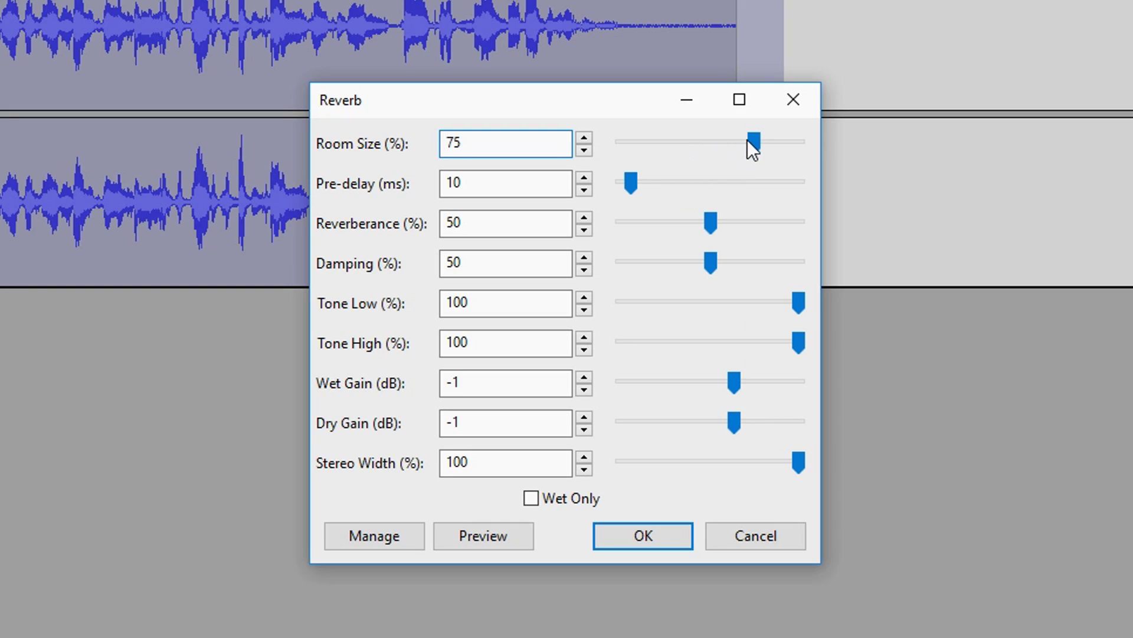
Raise the reverb room size to 100 and preview it briefly.
click(749, 142)
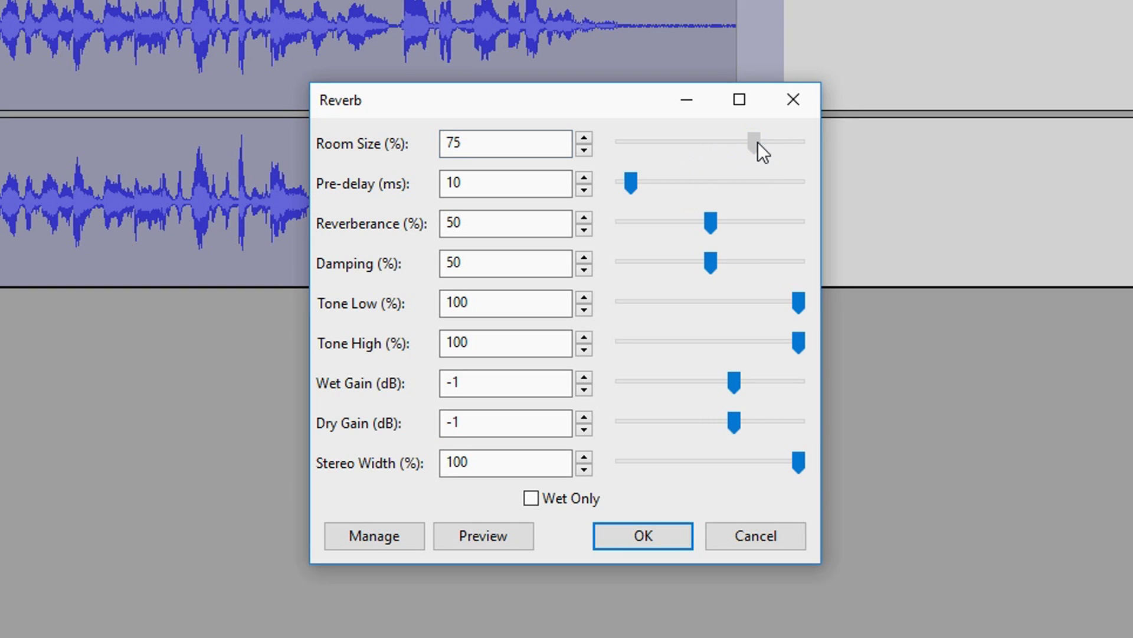
drag(758, 143, 798, 143)
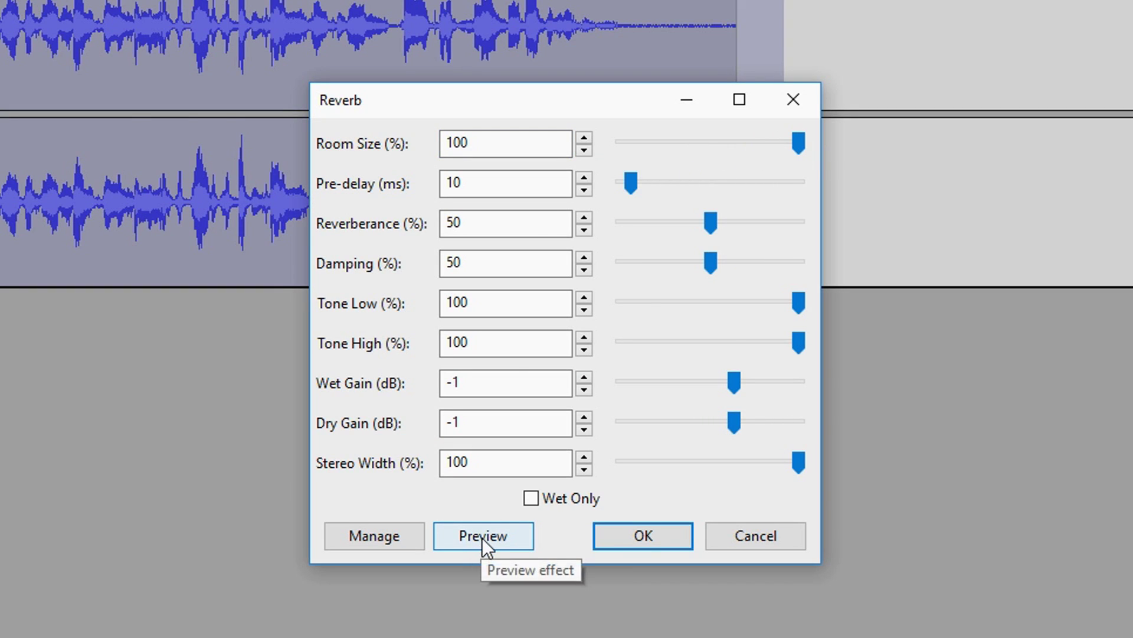
click(482, 538)
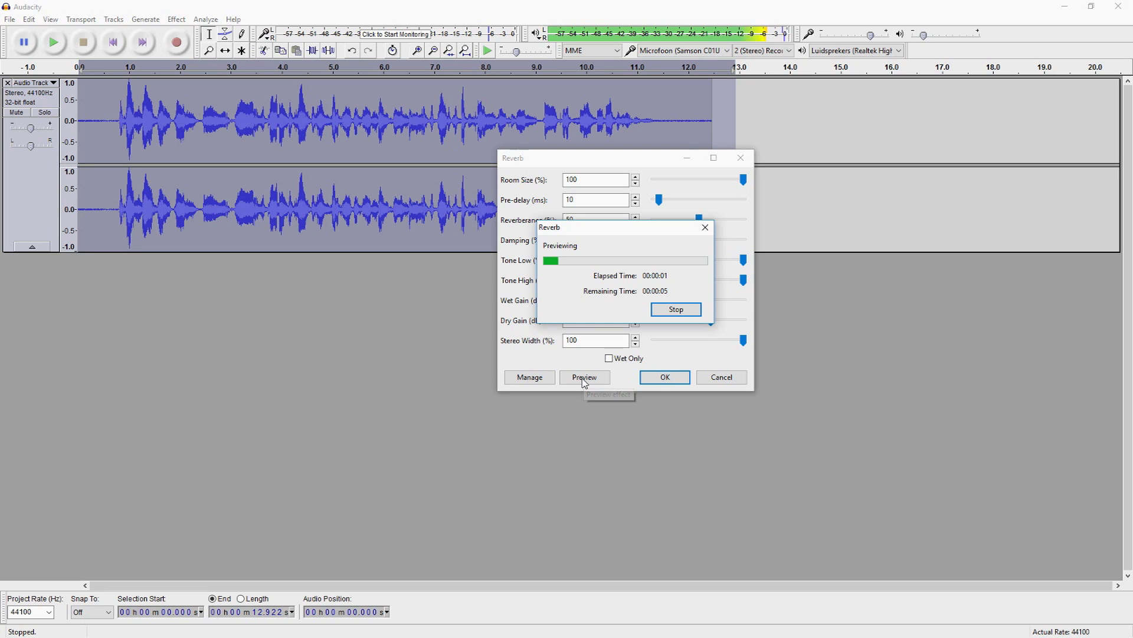
click(676, 310)
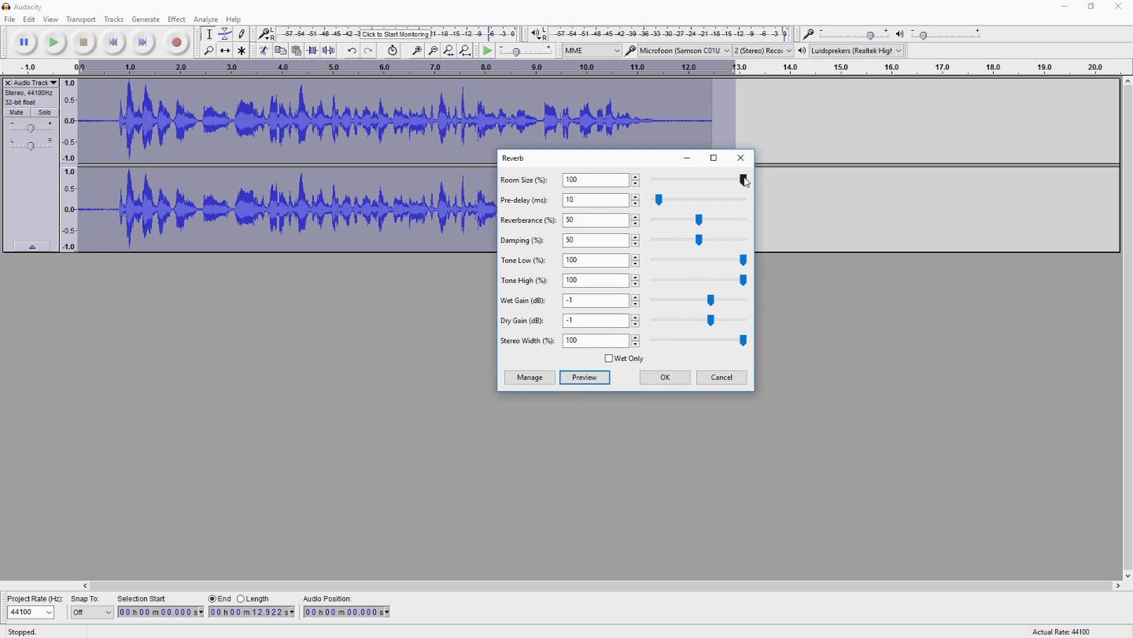
Lower room size to about 50, preview it, then reduce it to 5.
drag(746, 181, 702, 184)
click(587, 383)
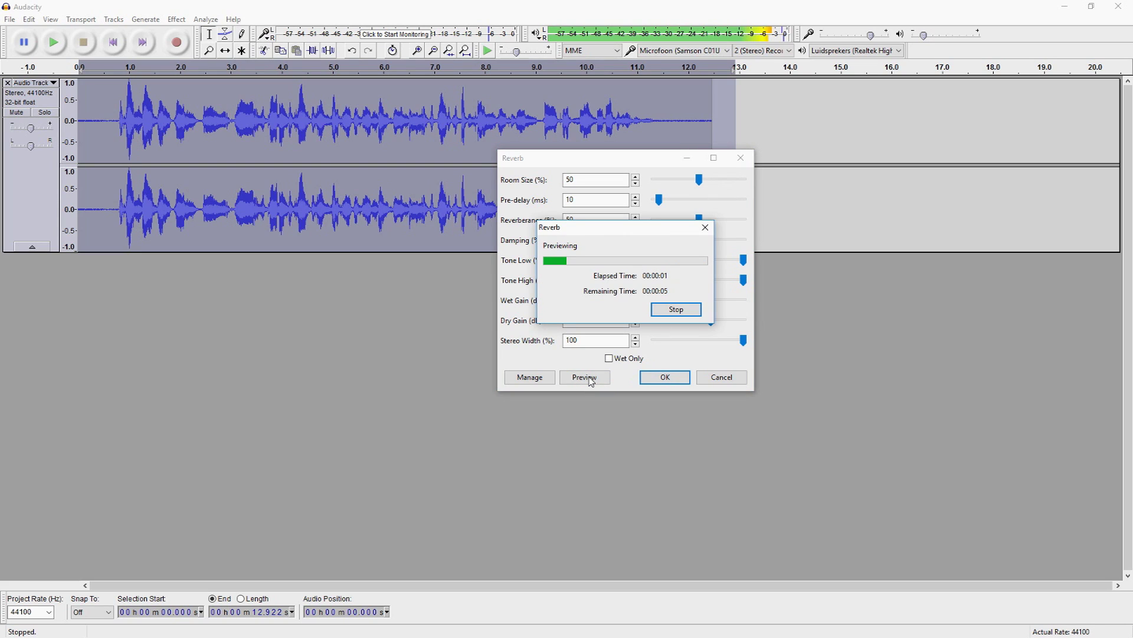
click(675, 311)
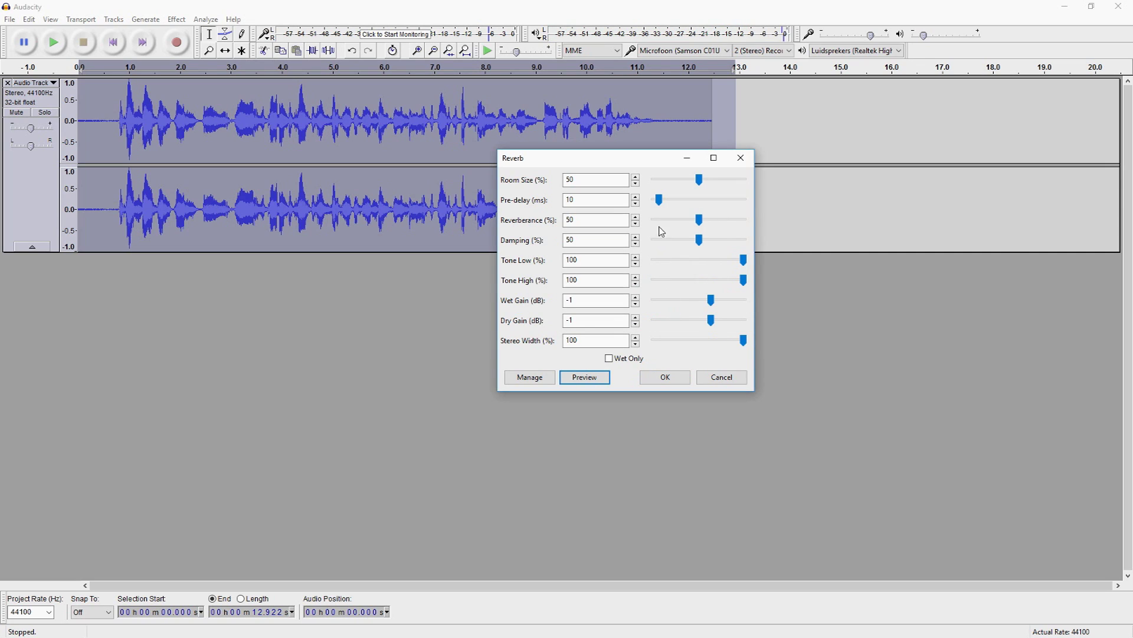
drag(699, 180, 659, 187)
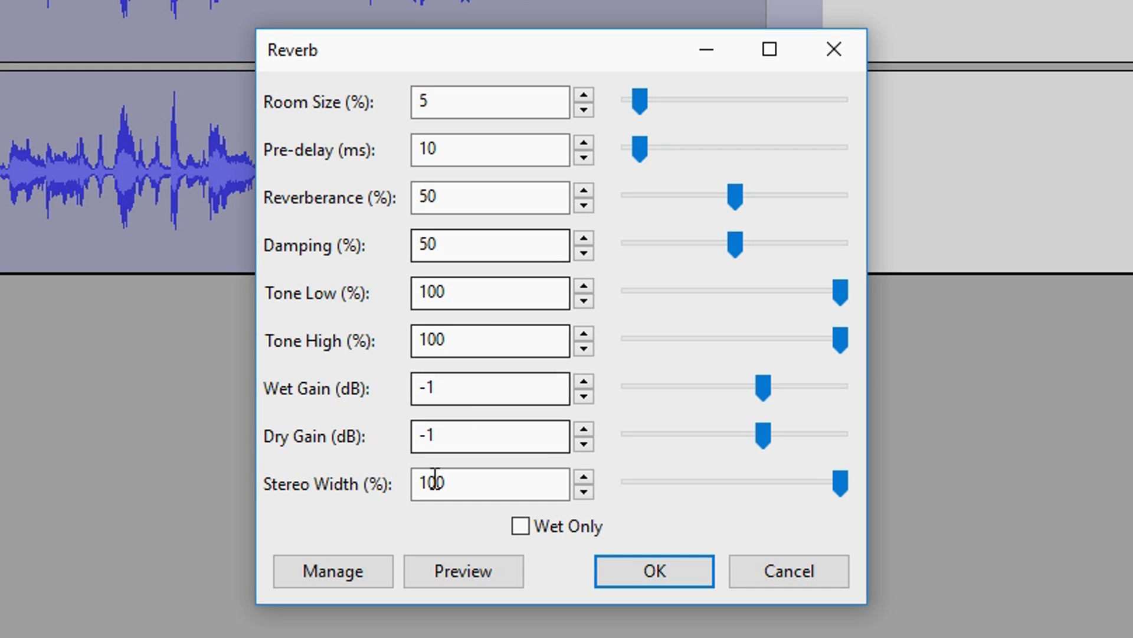
Preview the small-room reverb, then drop room size to 0 and preview again.
click(594, 381)
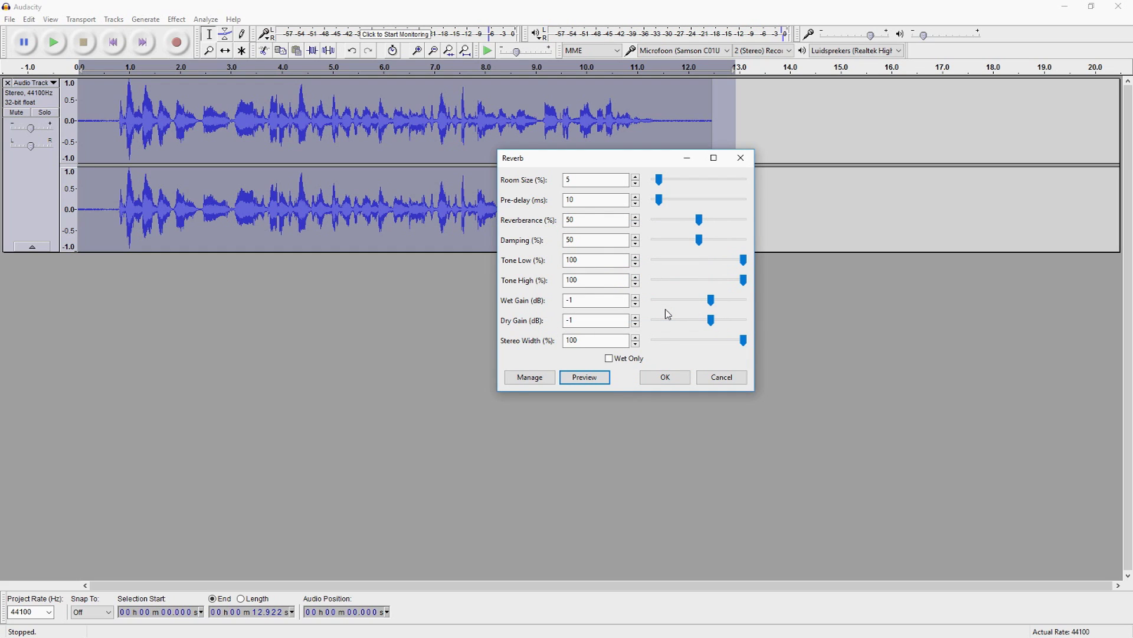
click(660, 183)
drag(661, 183, 653, 183)
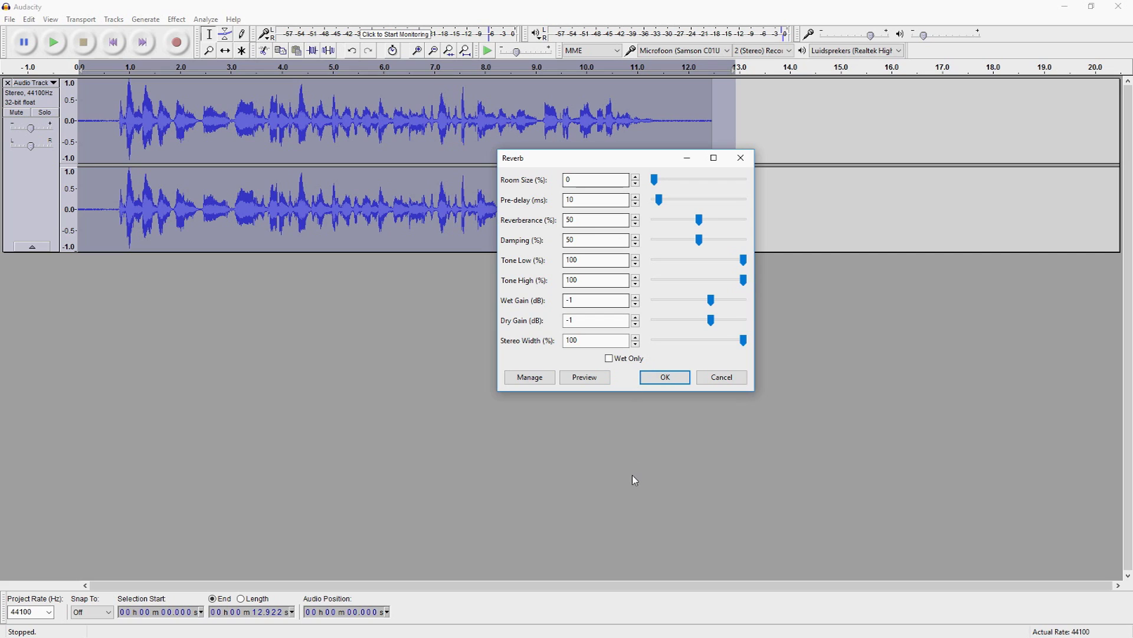
click(586, 376)
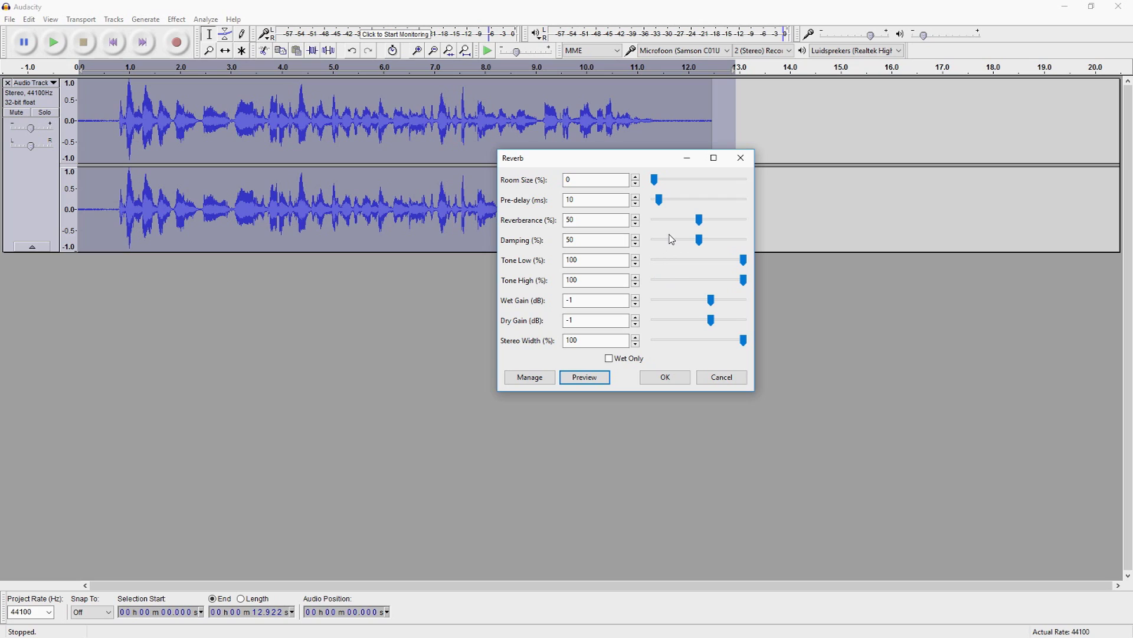
Raise the reverb pre-delay to 65 ms and preview it briefly.
click(660, 203)
drag(661, 207, 686, 206)
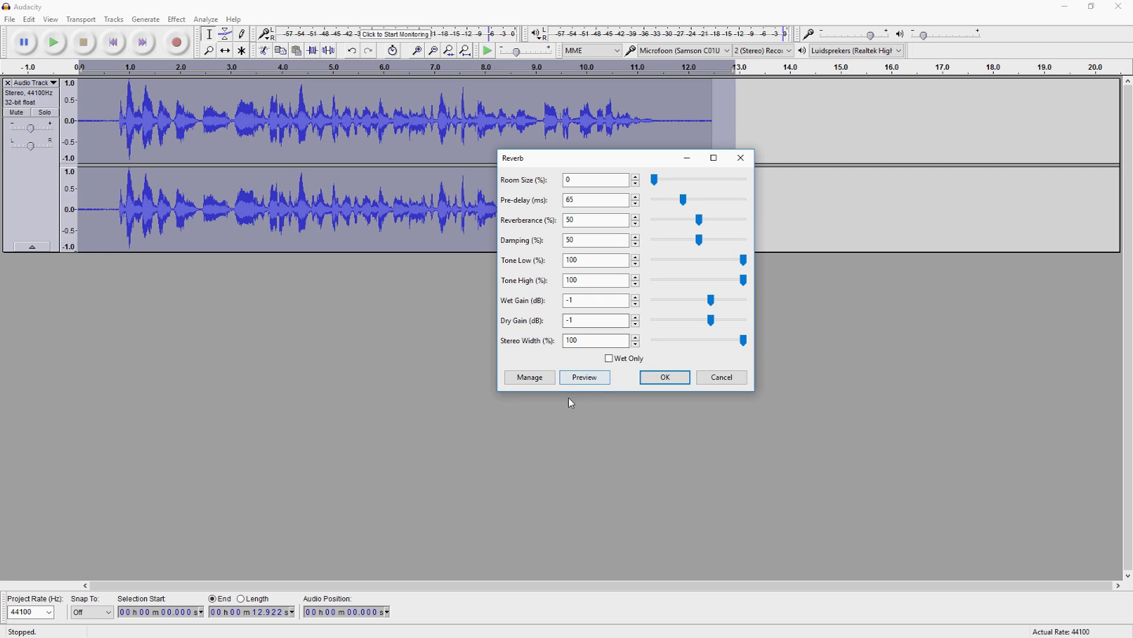
click(581, 381)
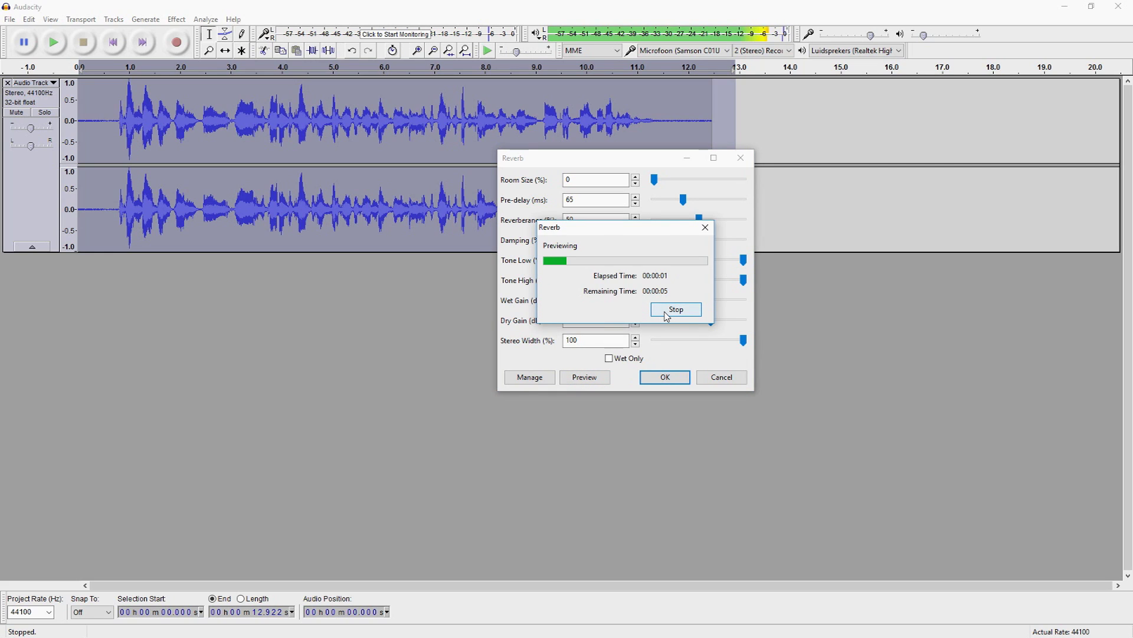
click(666, 314)
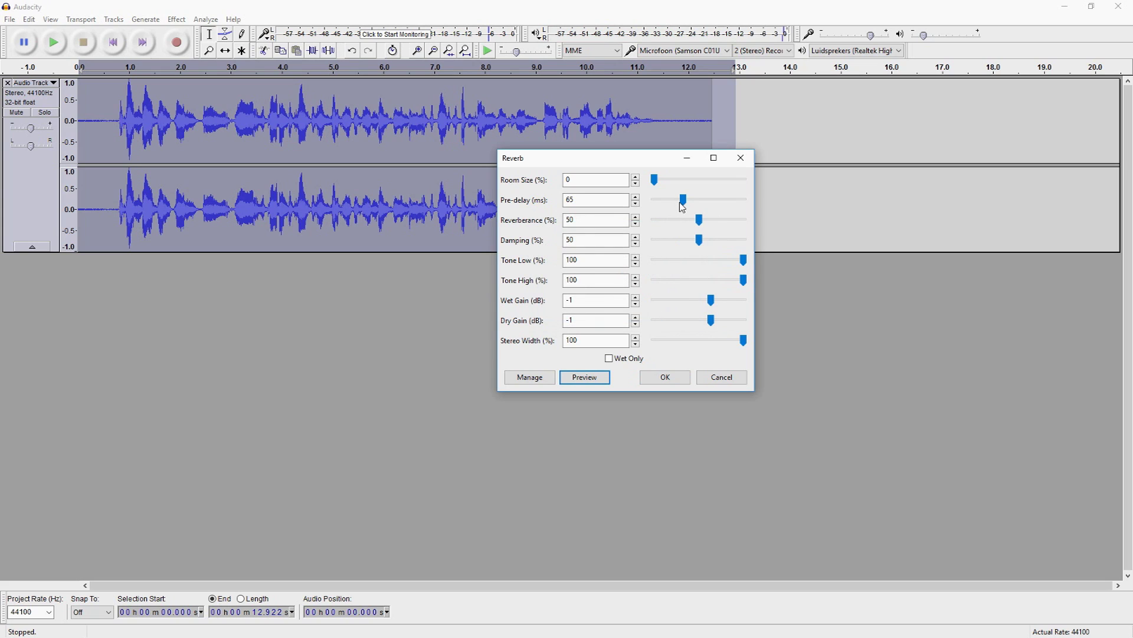
Set the pre-delay back to 0 ms and preview again.
drag(683, 200, 650, 200)
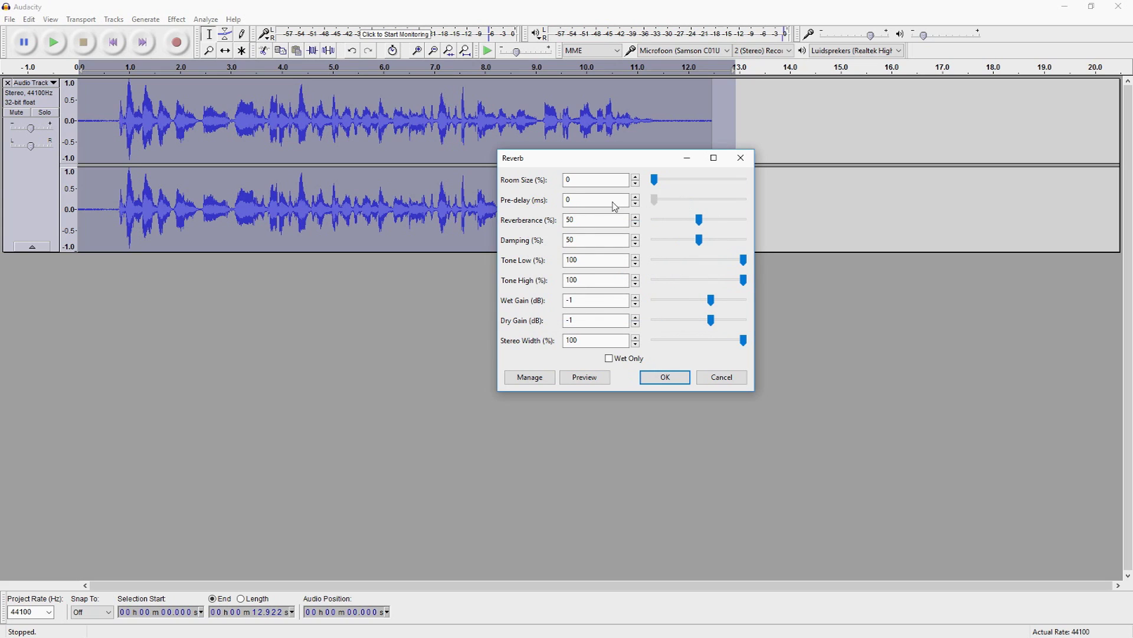
click(583, 380)
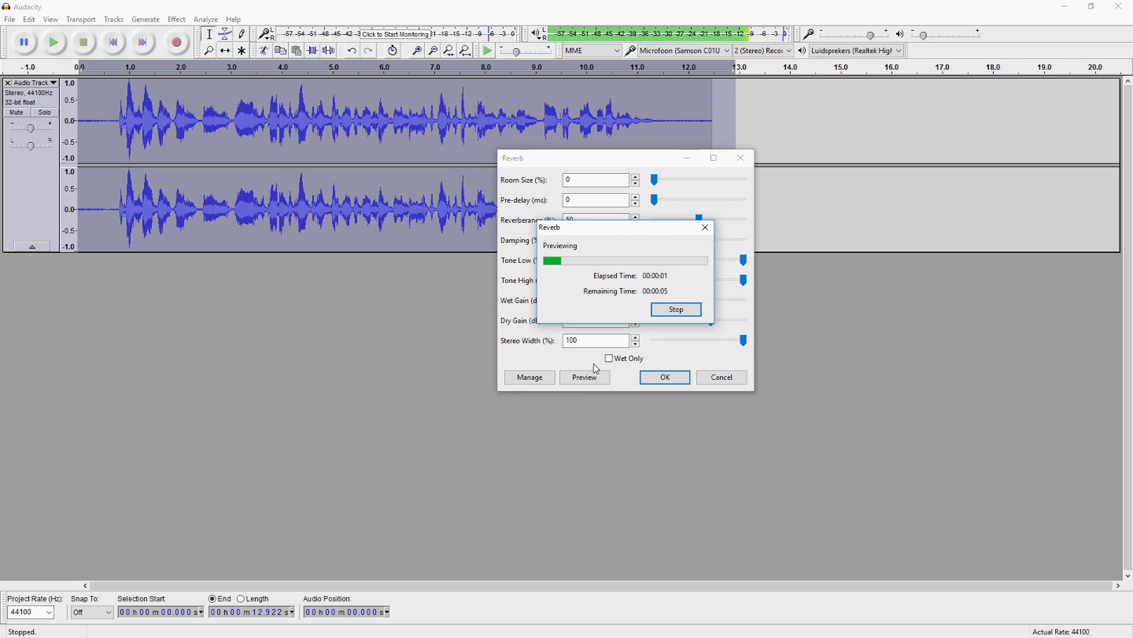
click(667, 310)
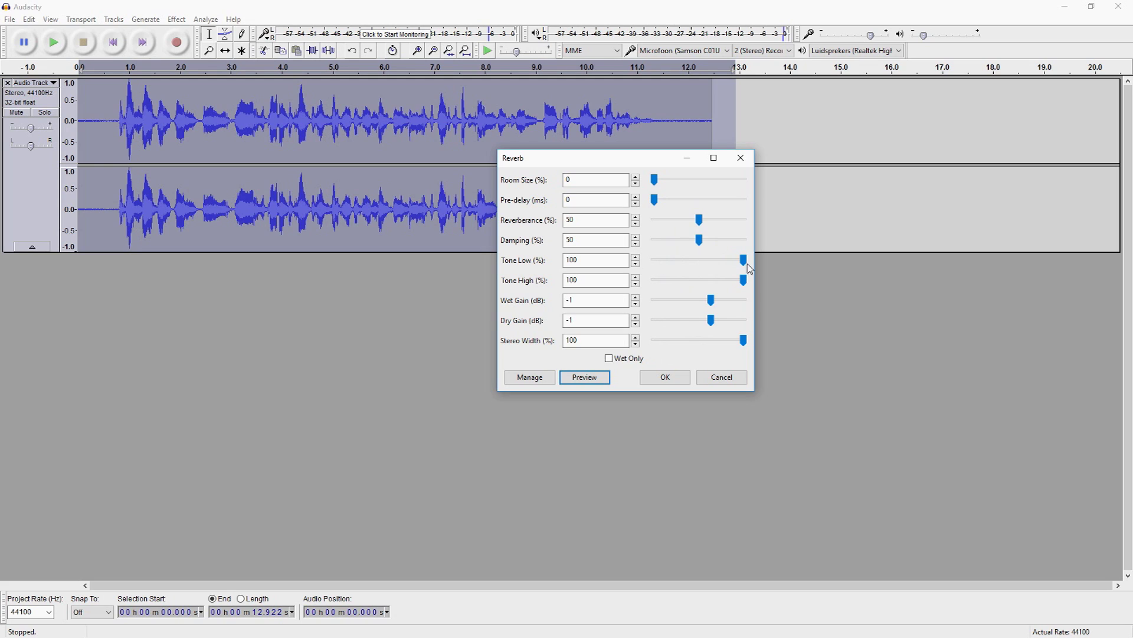
Drag reverb damping to 0 and preview the result twice.
drag(744, 260, 648, 262)
click(607, 381)
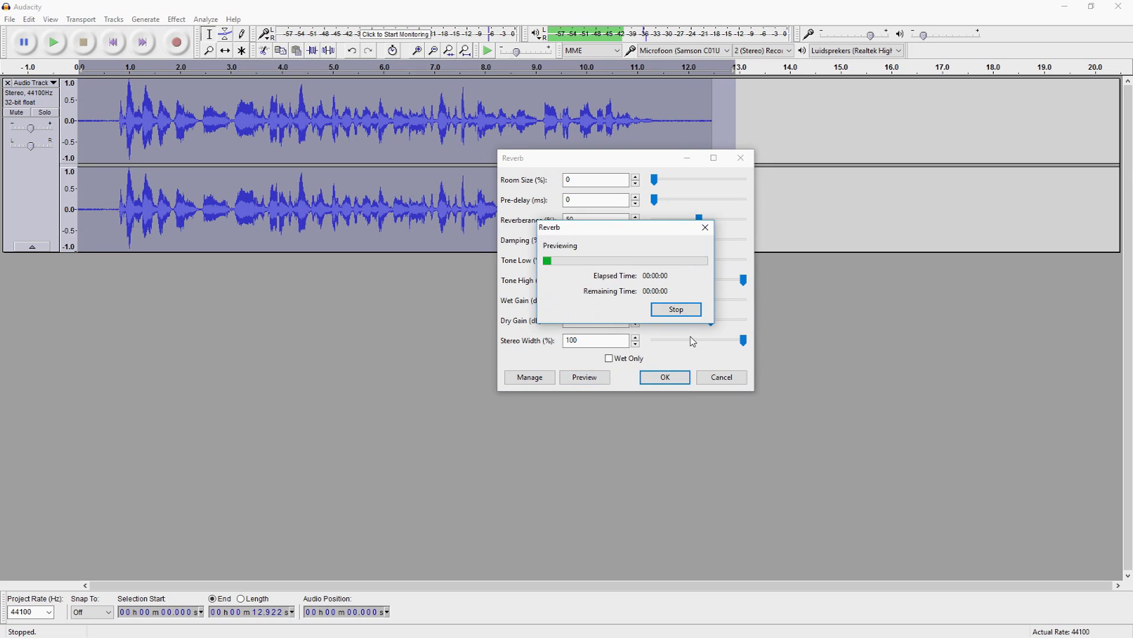
click(675, 311)
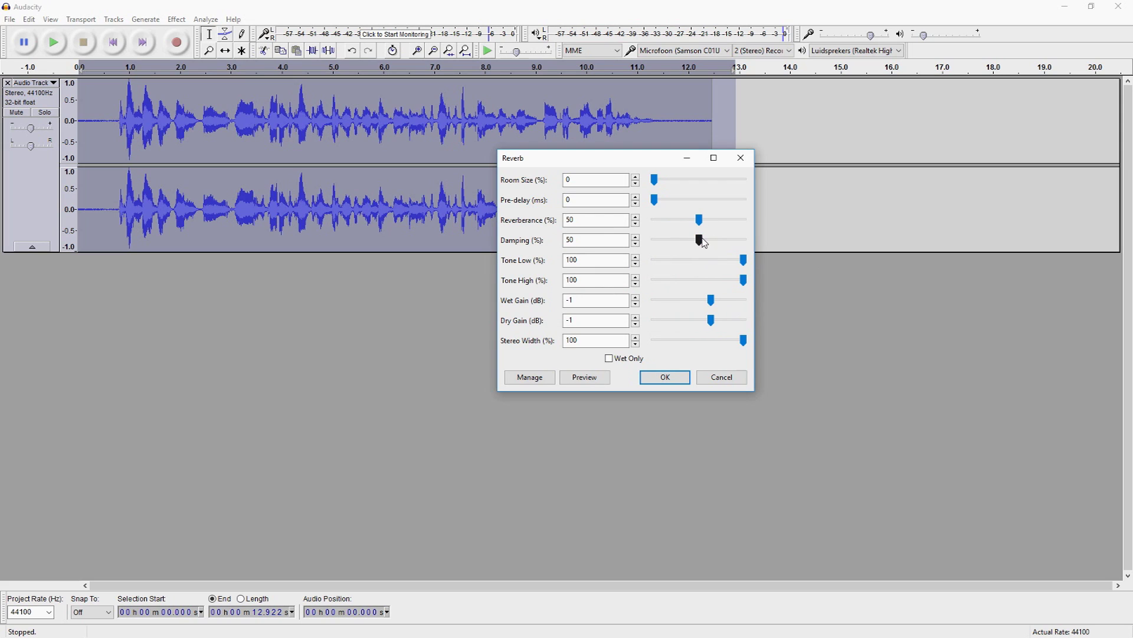
click(585, 377)
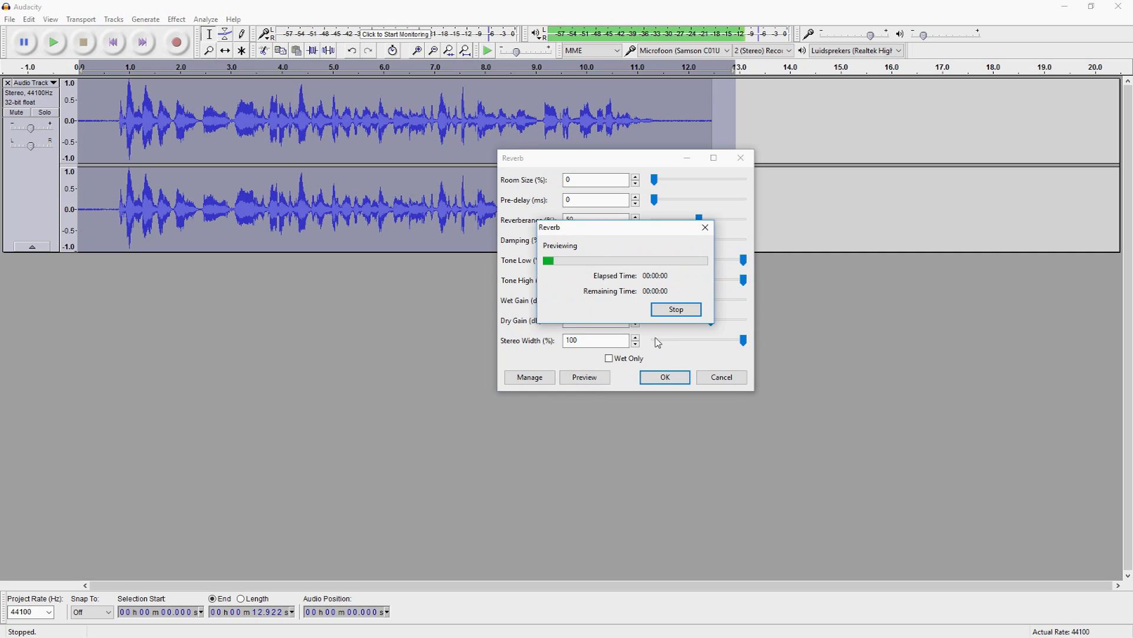
click(675, 309)
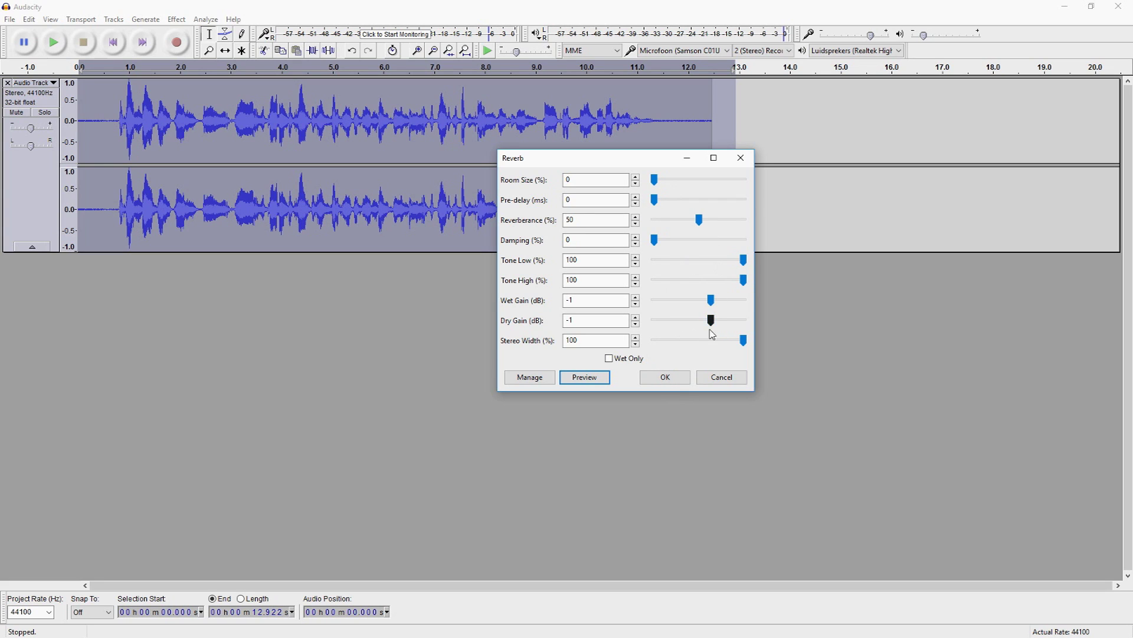
Load the Small Room Dark factory preset (room size 30, pre-delay 10) and preview it.
click(529, 376)
mouse_move(566, 439)
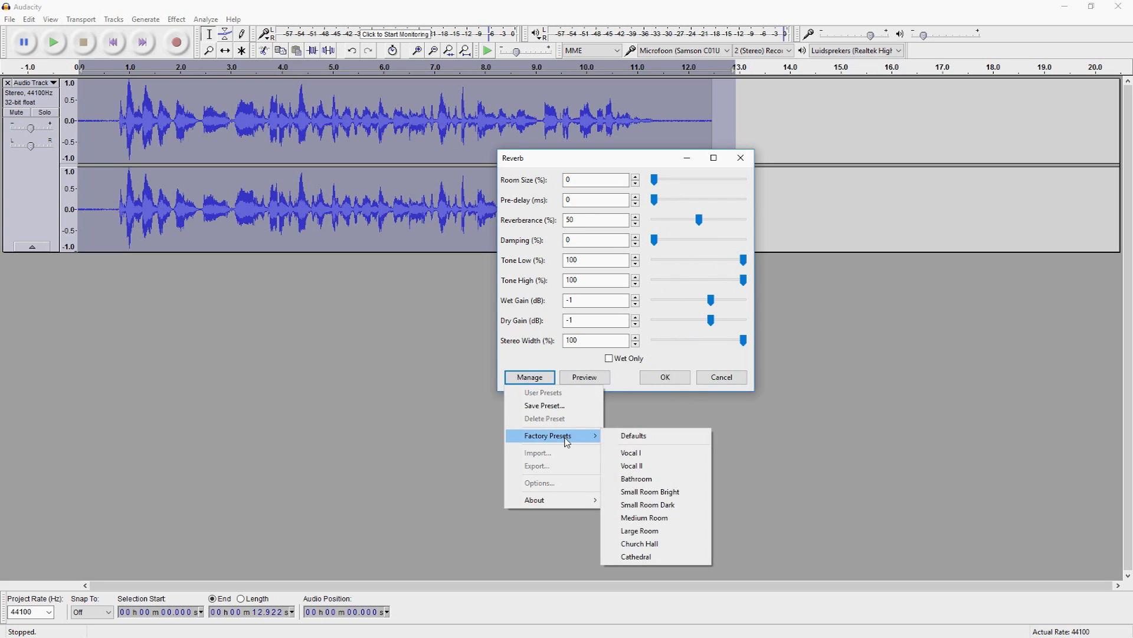
click(699, 508)
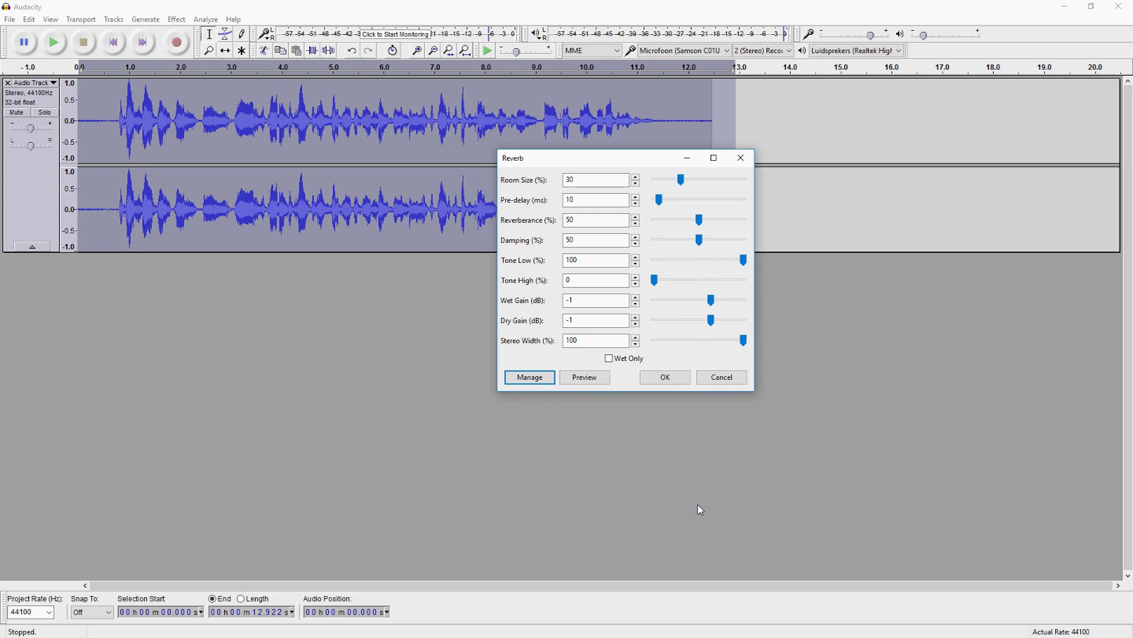
click(592, 381)
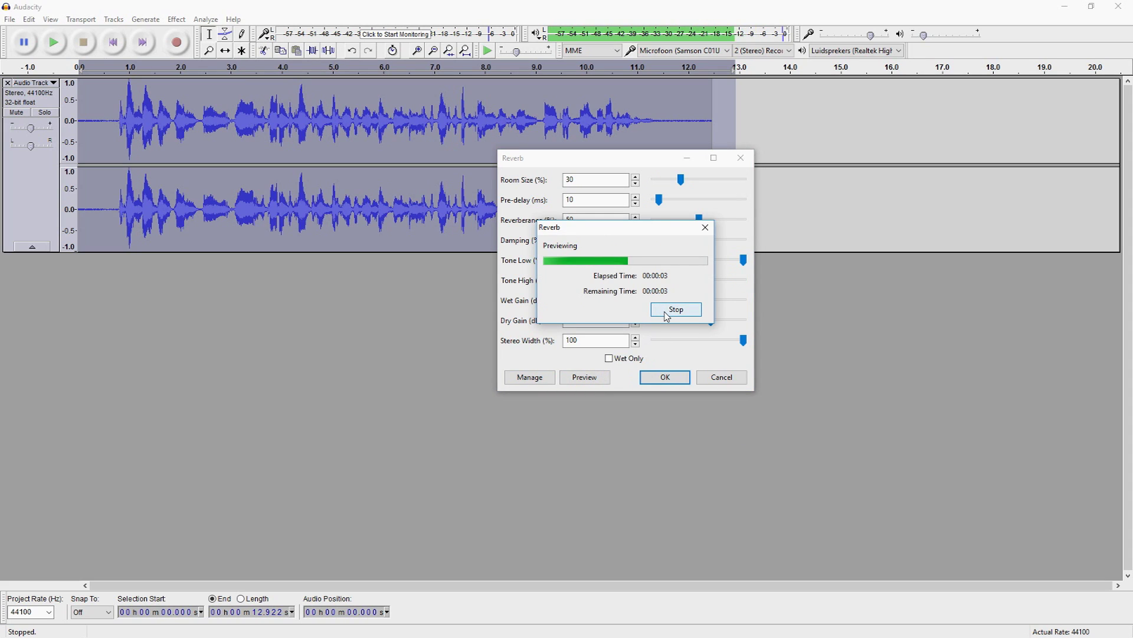
click(667, 311)
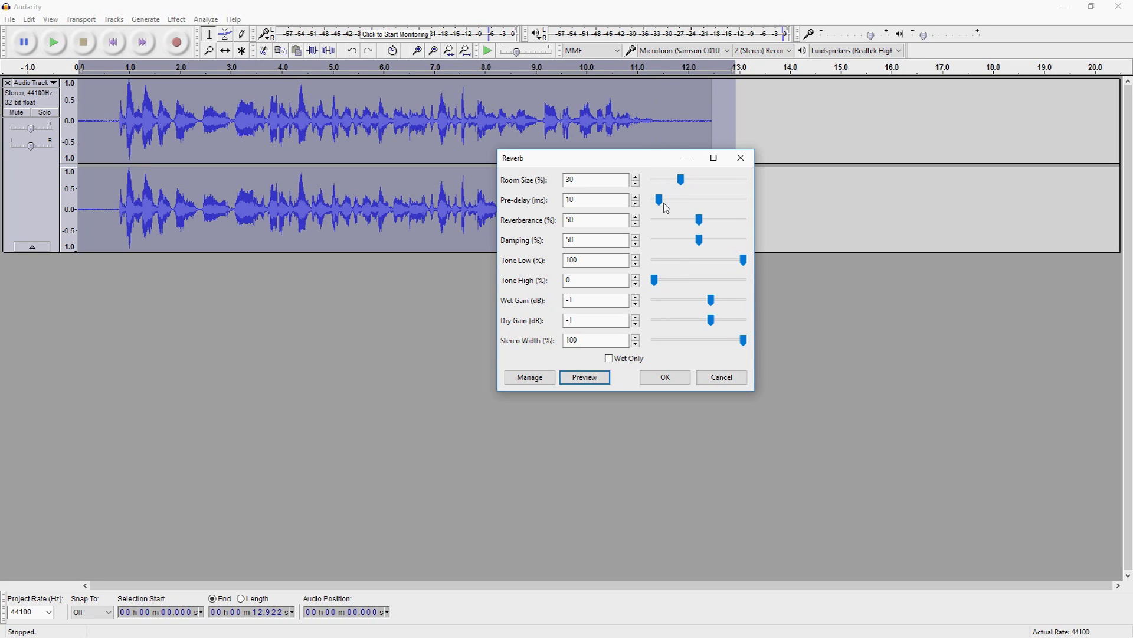
Set pre-delay 0 and room size 20, preview, and apply the reverb to the track.
drag(659, 200, 673, 183)
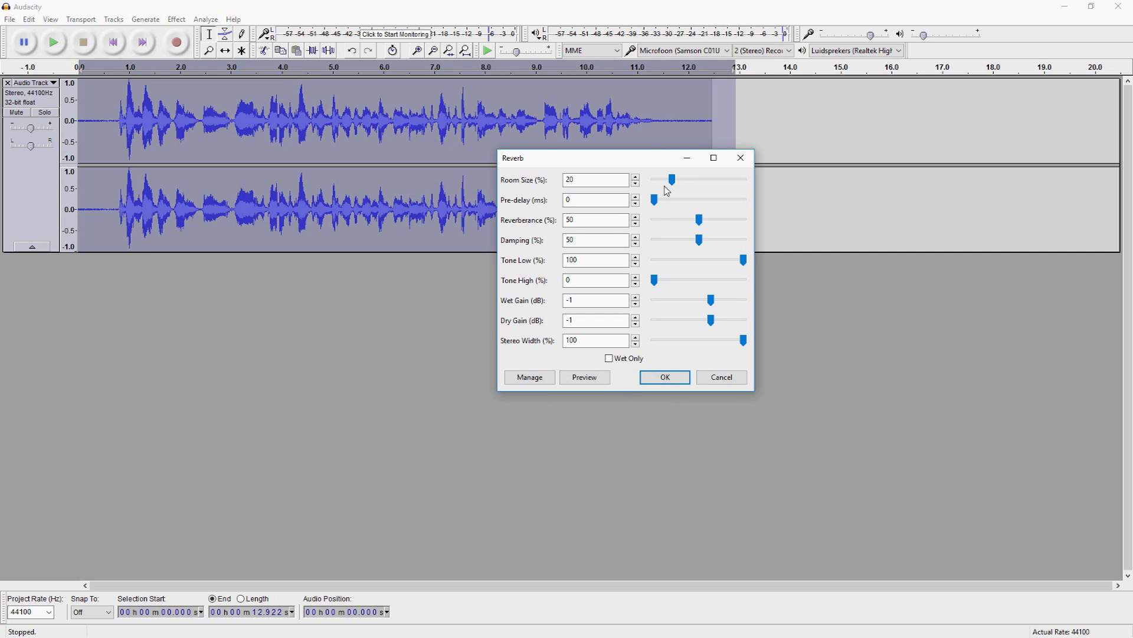
click(584, 377)
click(666, 378)
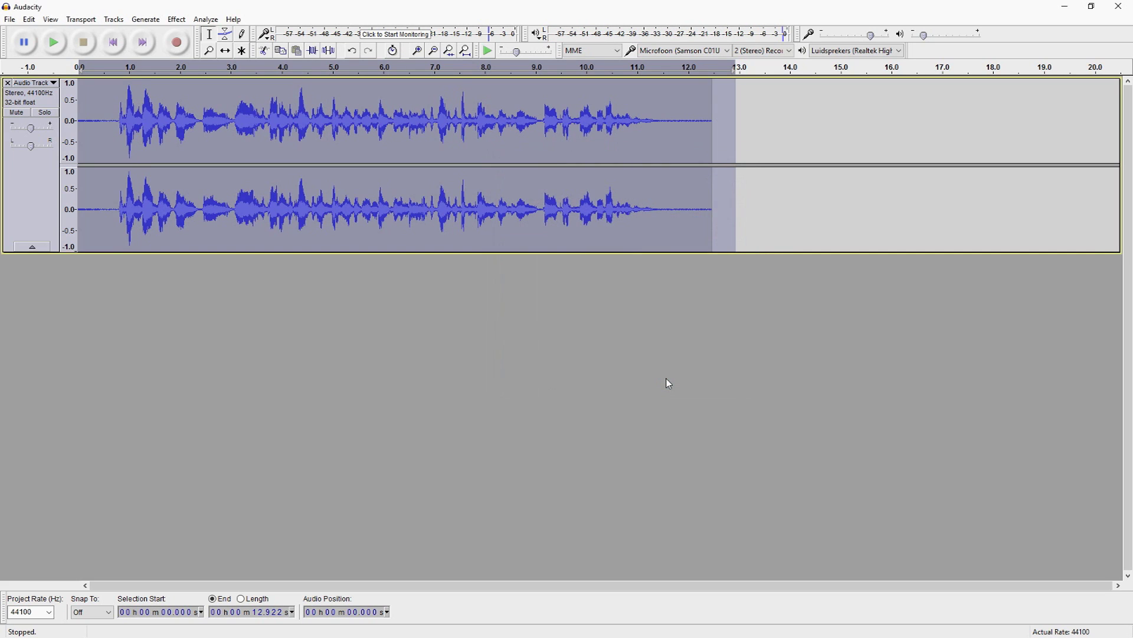